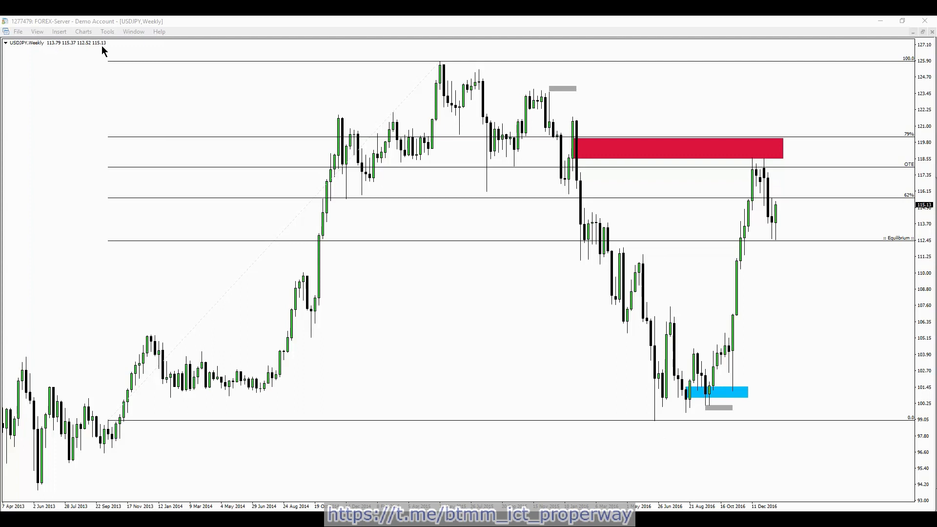
Step: Switch the USDJPY chart to the Daily timeframe
left_click(84, 31)
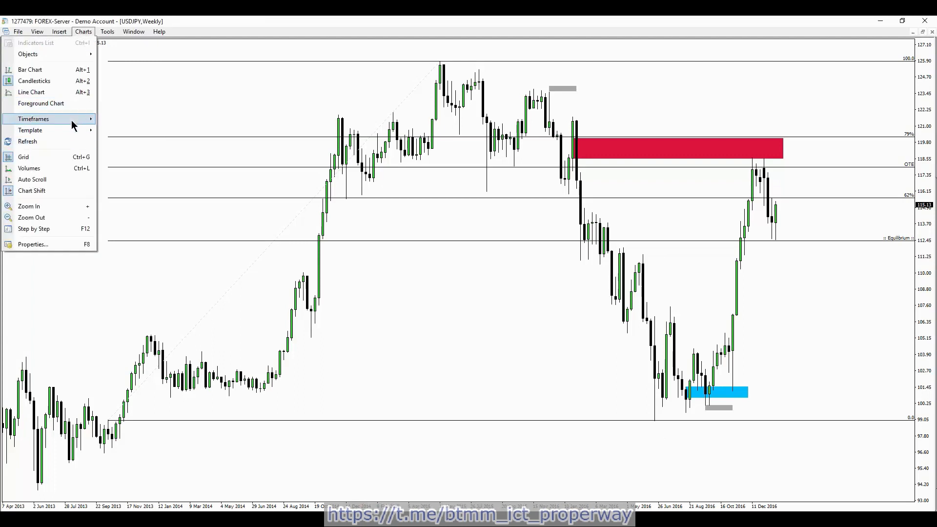
mouse_move(74, 122)
left_click(117, 186)
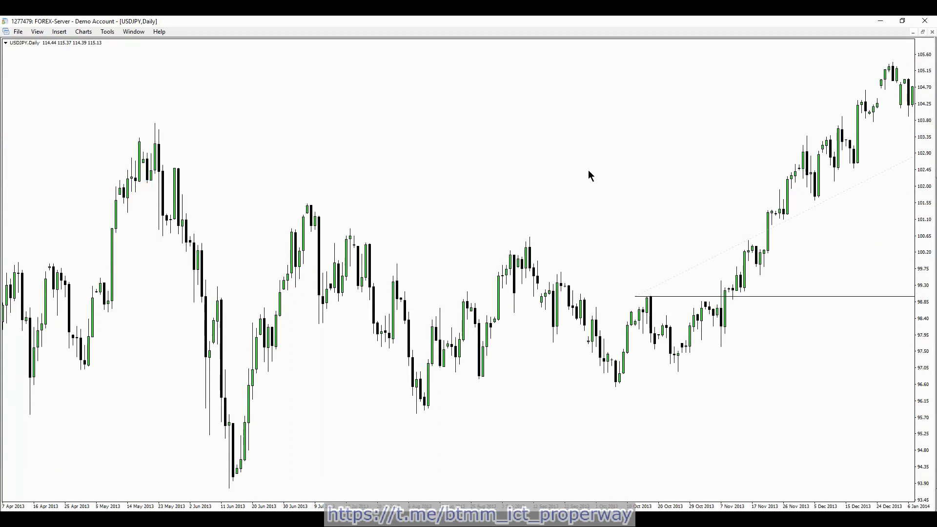
Step: Zoom out and move the chart forward to bring the 2016 decline into view
scroll(589, 175, "down", 10)
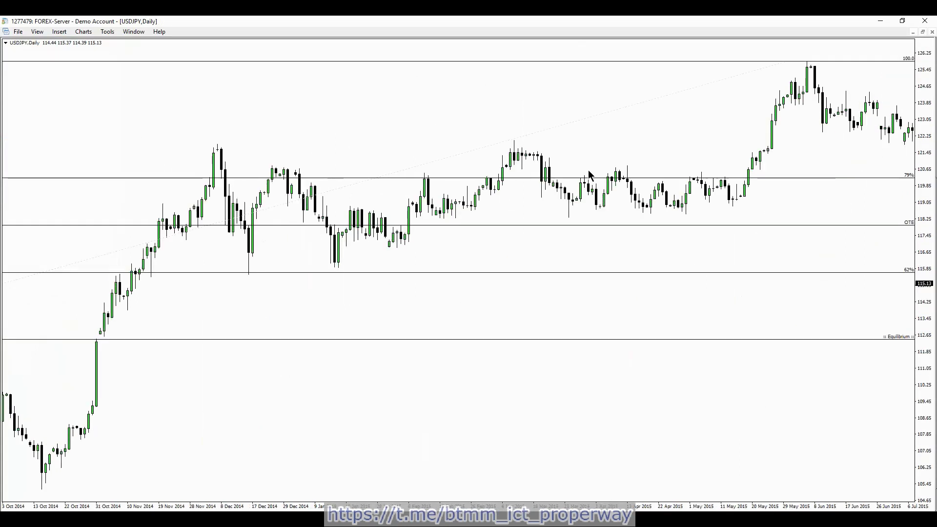
key("minus")
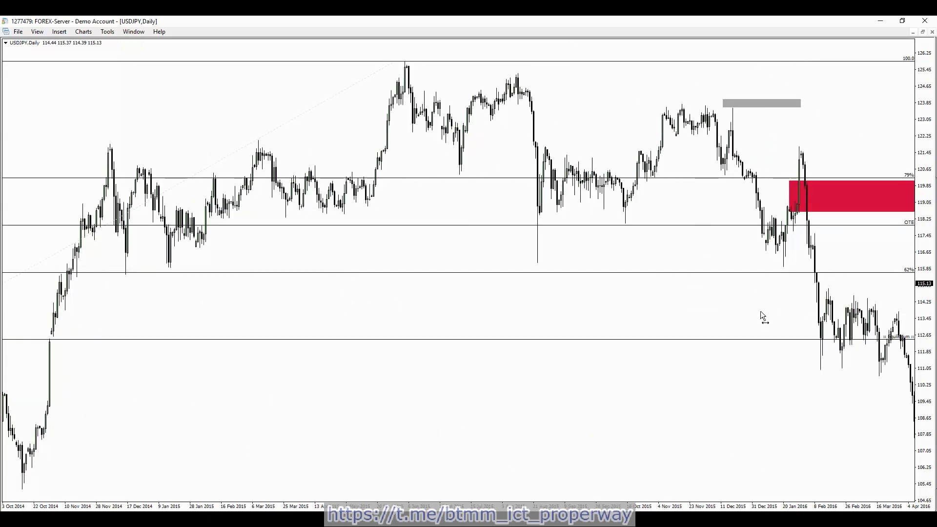
left_click_drag(760, 318, 689, 319)
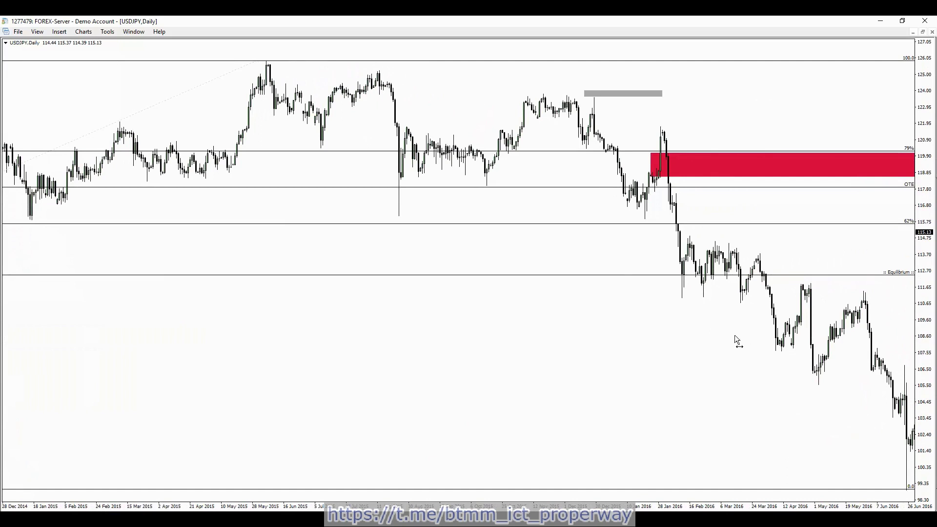
left_click_drag(737, 340, 661, 341)
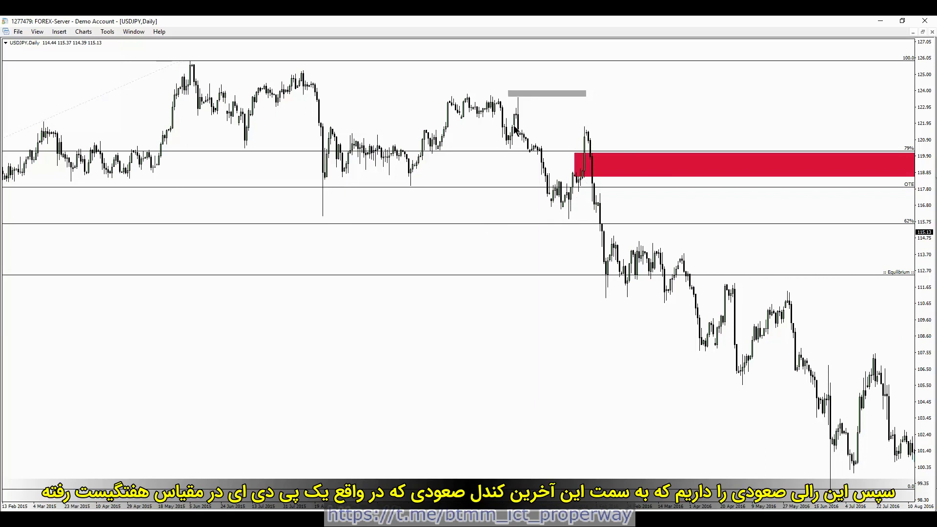
Step: Check candle OHLC values and zoom in on the late-January 2016 spike into the red zone
mouse_move(513, 129)
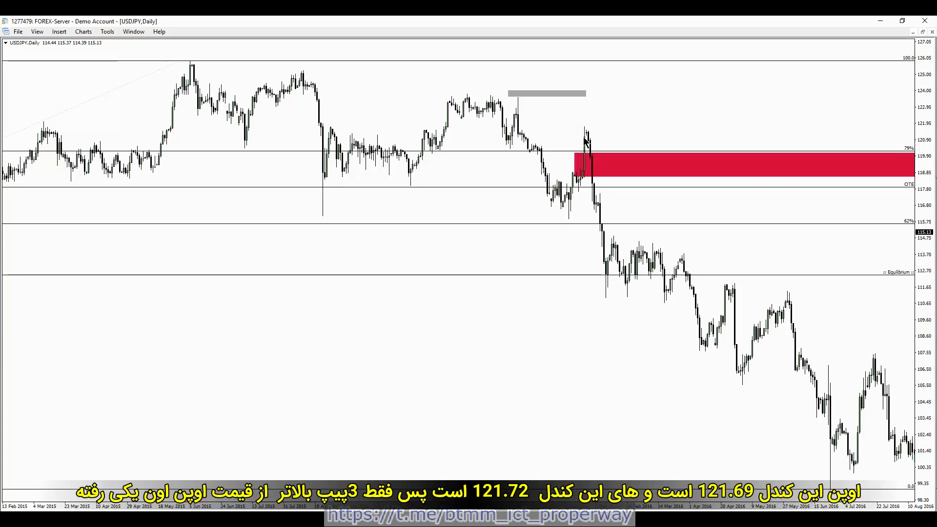
mouse_move(587, 142)
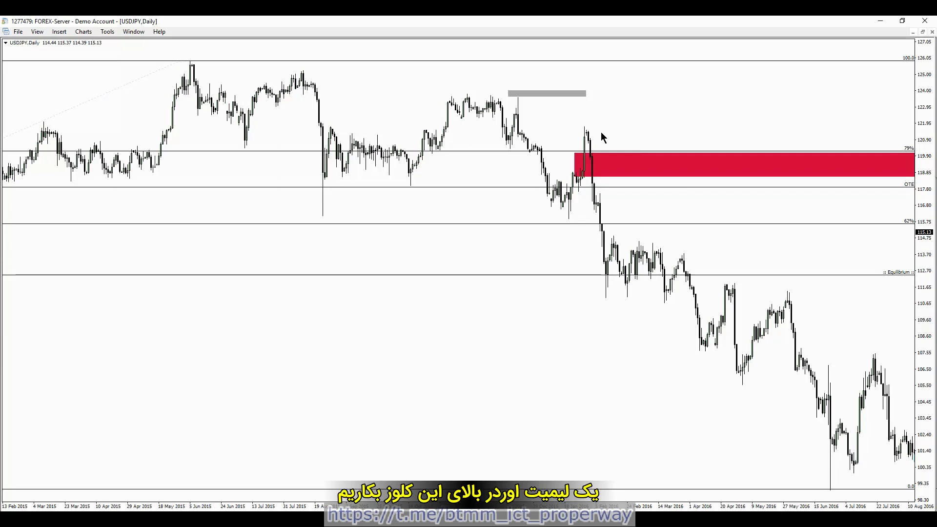
key("plus")
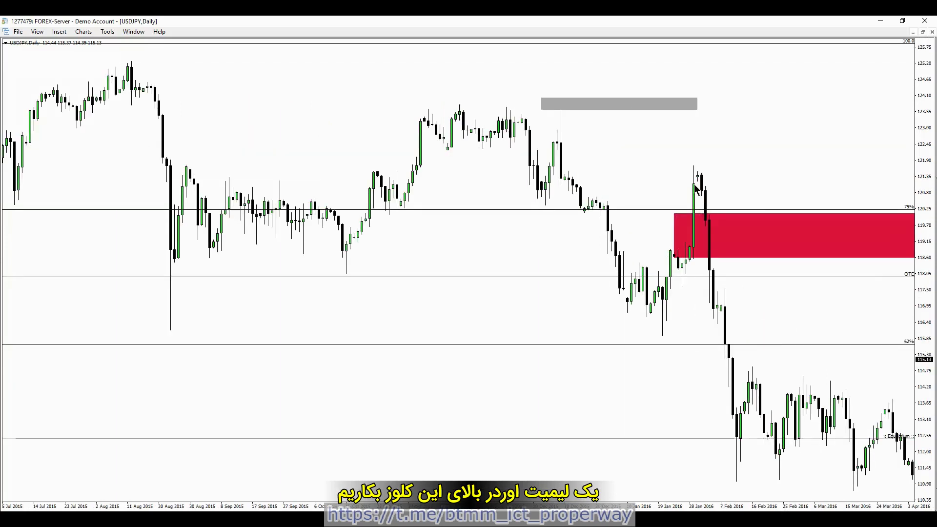
mouse_move(697, 189)
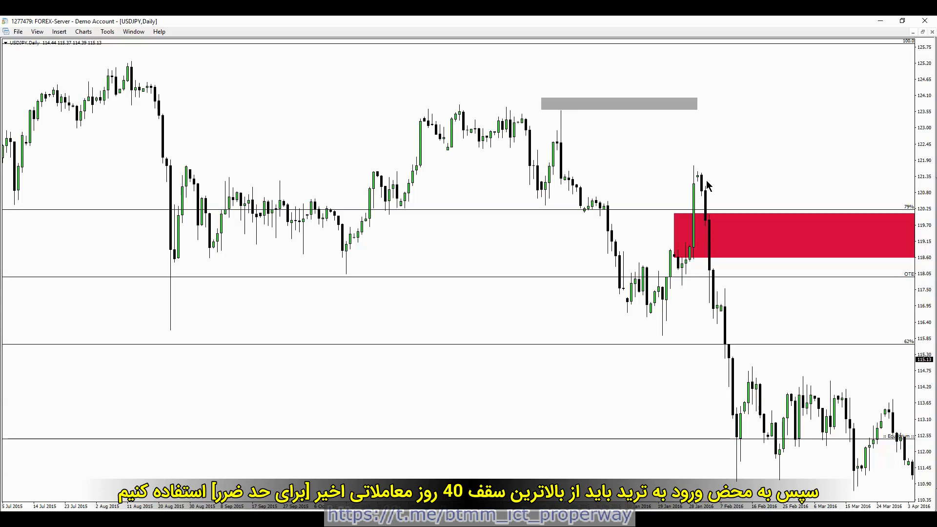
Step: Shift both ends of the grey range bar slightly right, just above the December 2015 high near 123.8
double_click(698, 110)
left_click_drag(698, 111, 701, 110)
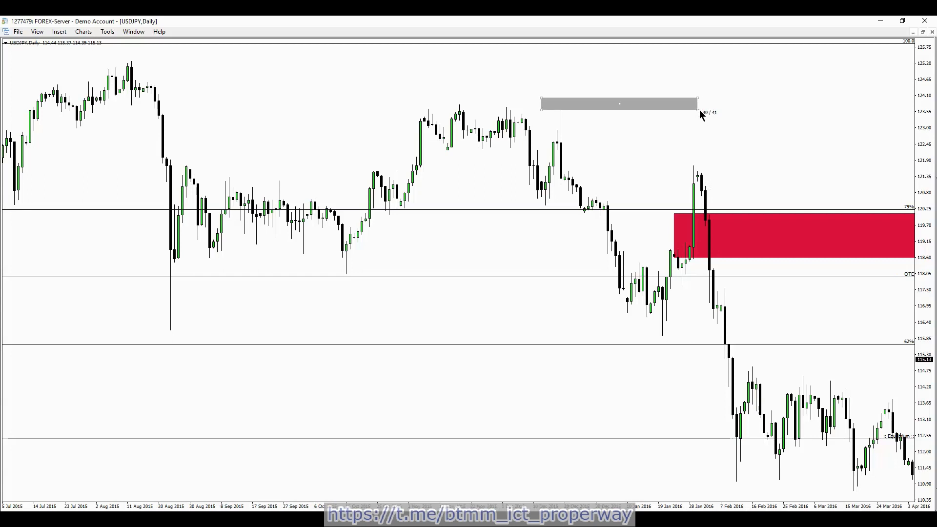
left_click_drag(700, 110, 700, 110)
left_click_drag(543, 111, 546, 111)
left_click(59, 32)
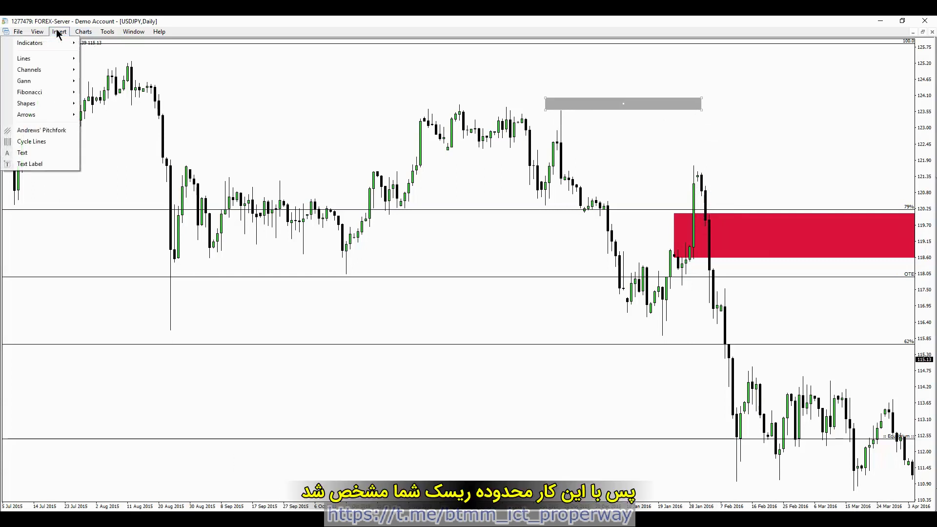
Step: Draw a FireBrick rectangle spanning about 121.2–123.7 and move the grey bar up-left
mouse_move(54, 104)
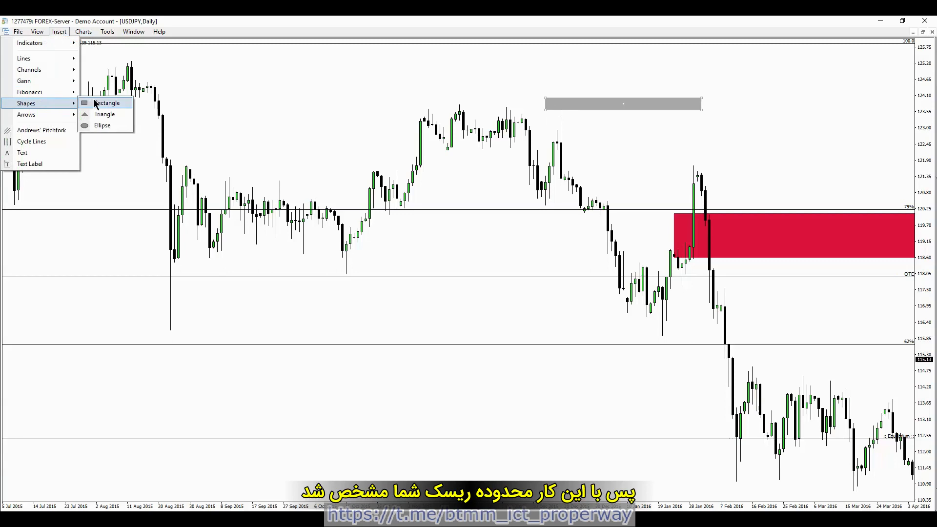
left_click(100, 103)
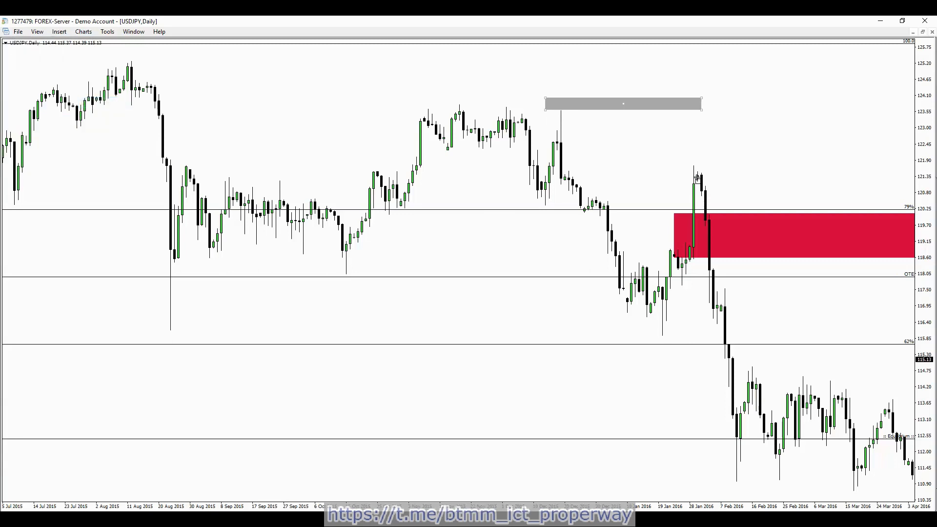
mouse_move(695, 184)
left_mouse_down()
mouse_move(711, 180)
mouse_move(733, 132)
mouse_move(570, 131)
mouse_move(561, 109)
left_mouse_up()
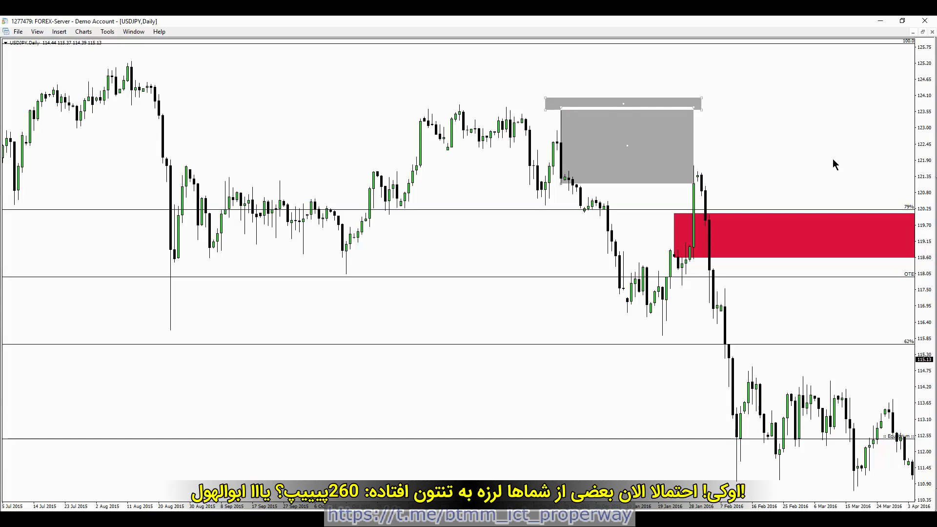
right_click(628, 147)
left_click(649, 154)
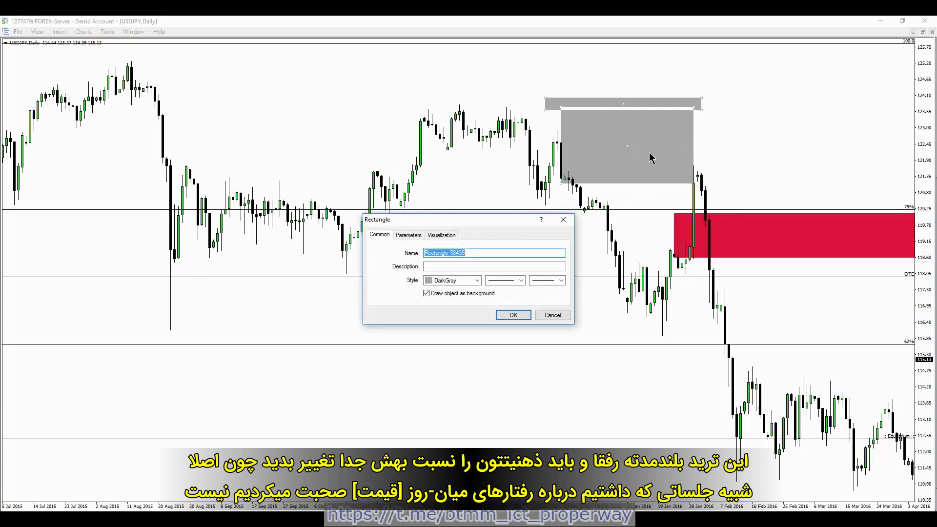
left_click(478, 282)
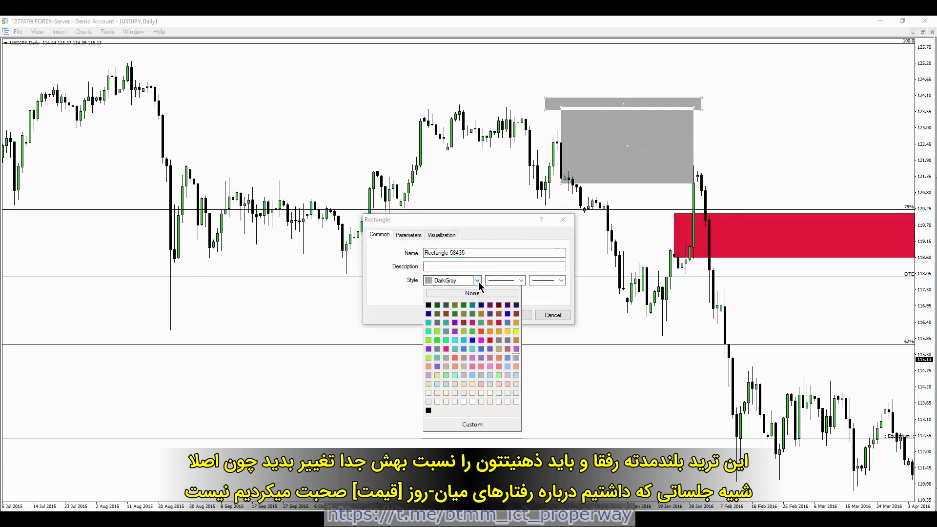
left_click(464, 323)
left_click(513, 316)
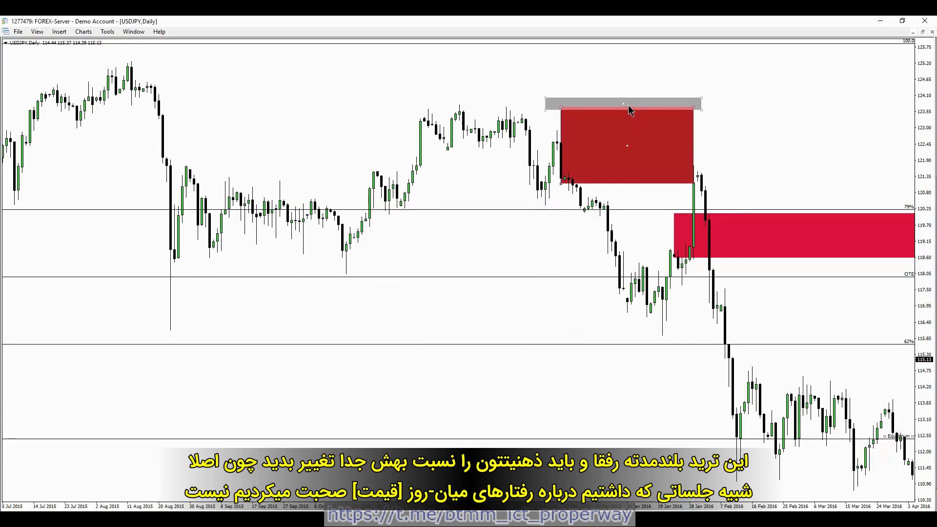
left_click_drag(628, 104, 554, 83)
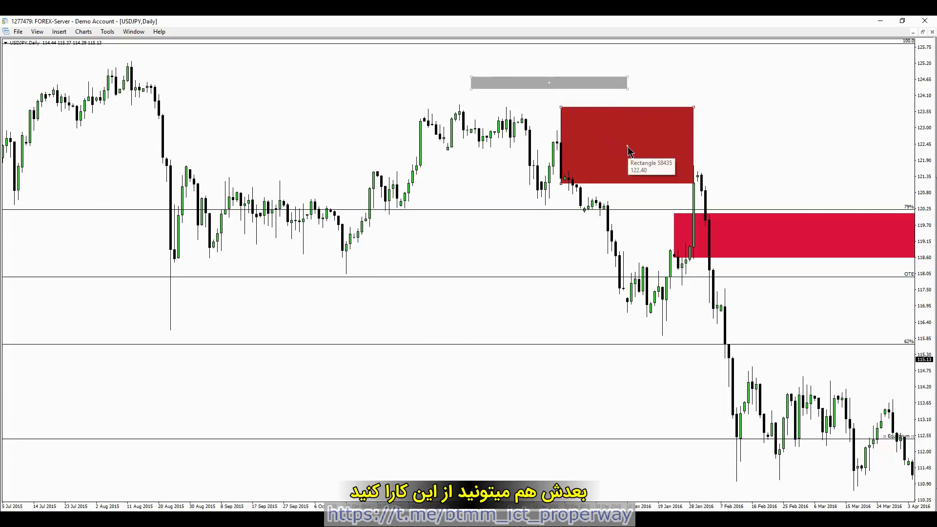
Step: Stack FireBrick rectangle copies in a staircase down the 2016 decline toward 100
left_click_drag(629, 149, 657, 227)
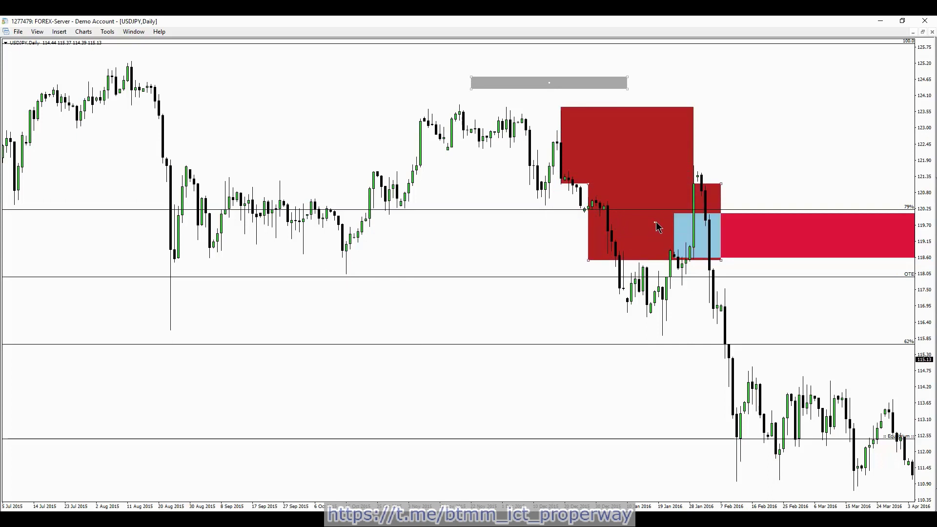
left_click_drag(656, 223, 664, 300)
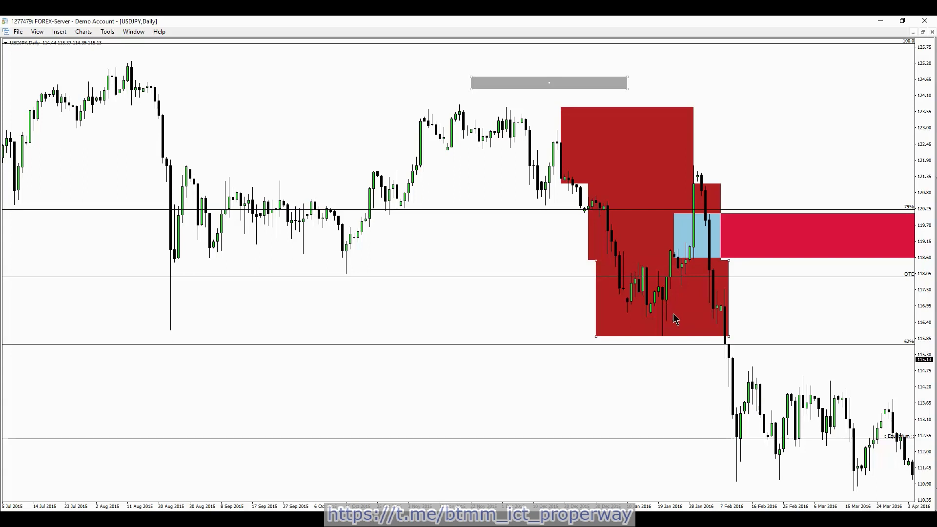
left_click_drag(667, 306, 676, 375)
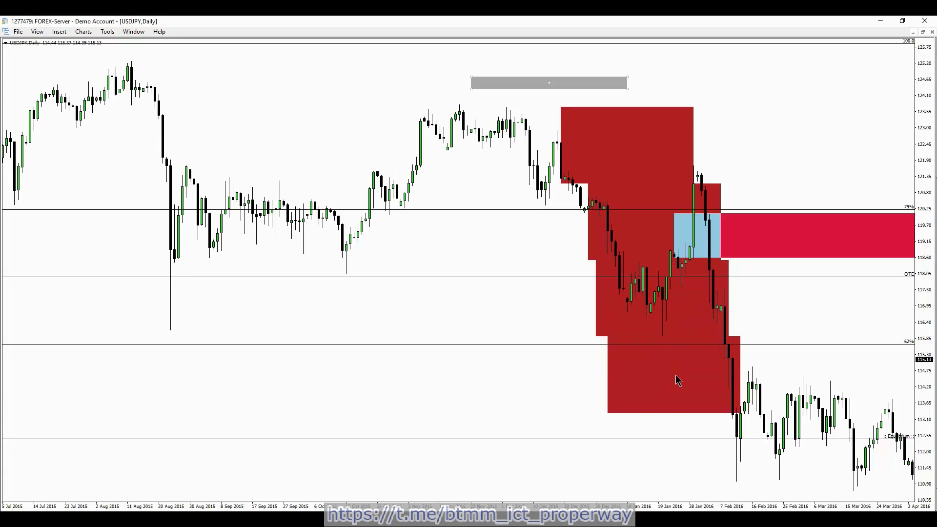
left_click_drag(676, 376, 692, 452)
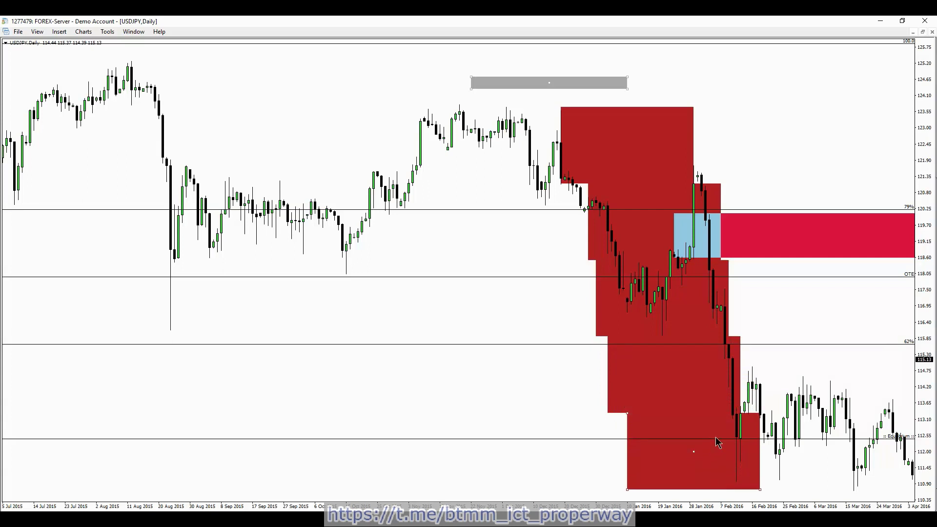
left_click_drag(924, 174, 927, 219)
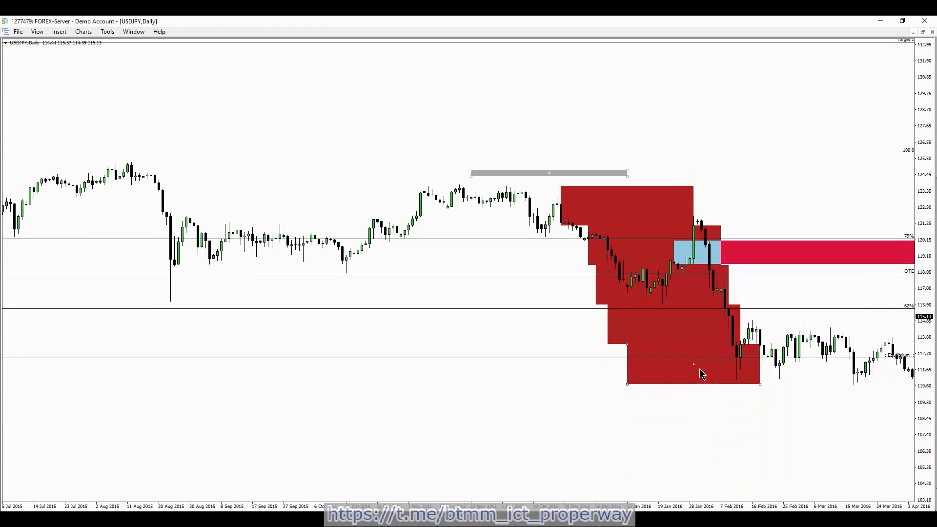
left_click_drag(697, 376, 721, 488)
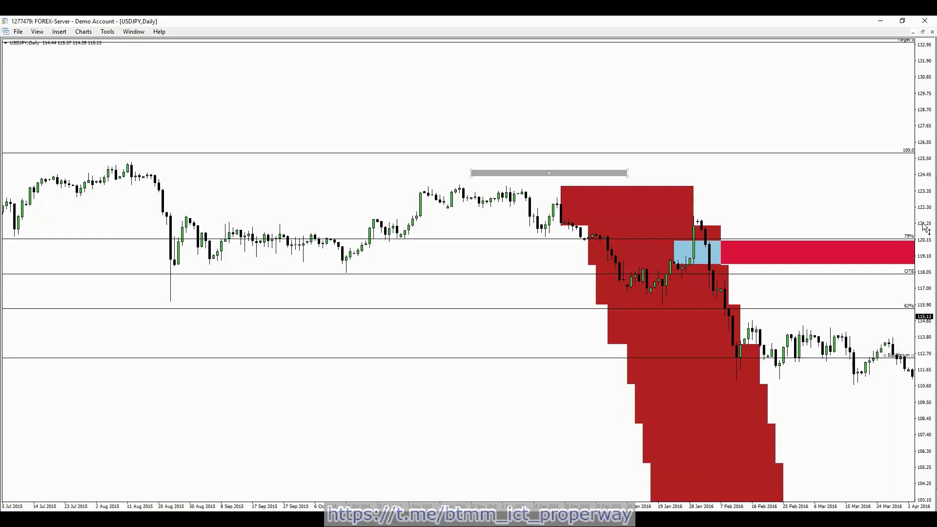
left_click_drag(929, 258, 927, 261)
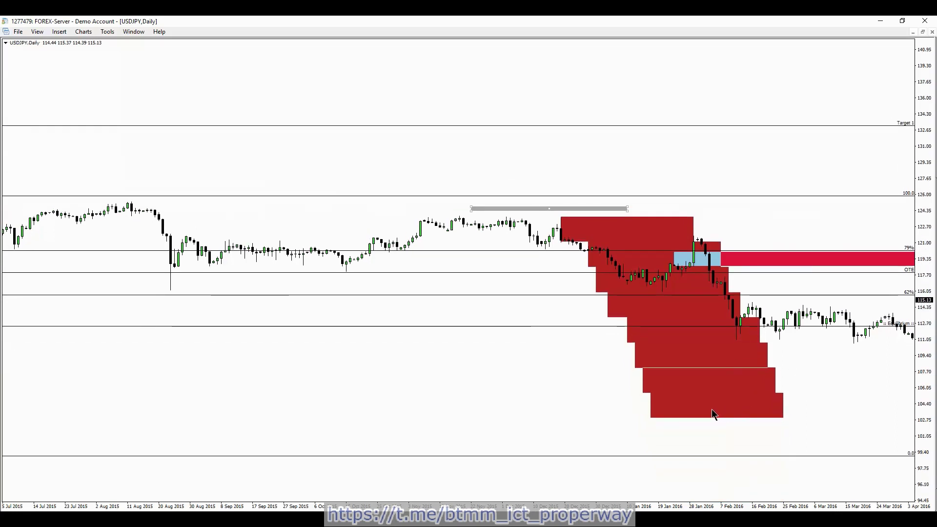
left_click_drag(712, 411, 723, 430)
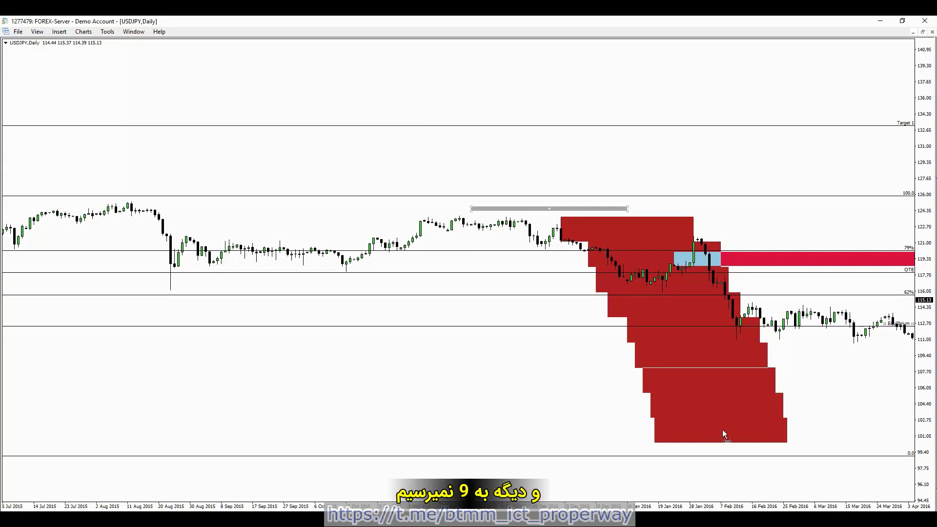
left_click_drag(722, 431, 726, 457)
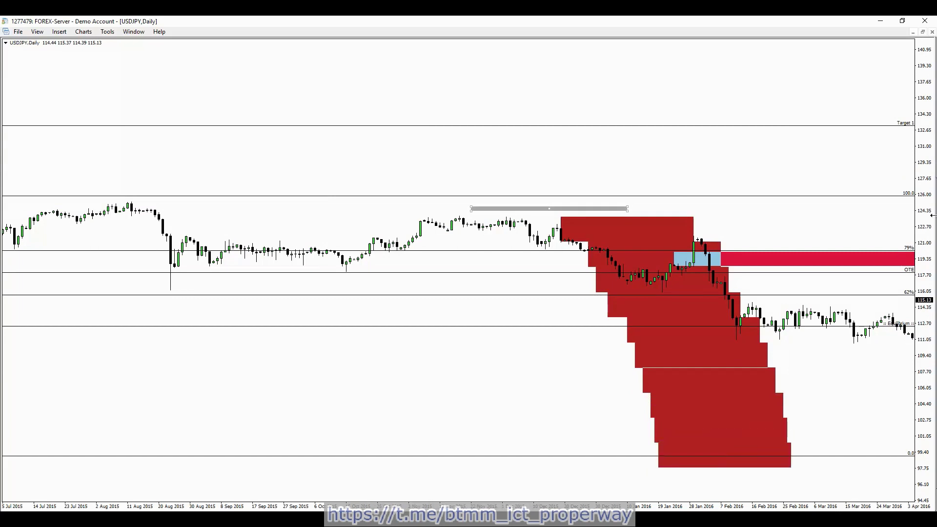
left_click_drag(931, 221, 932, 115)
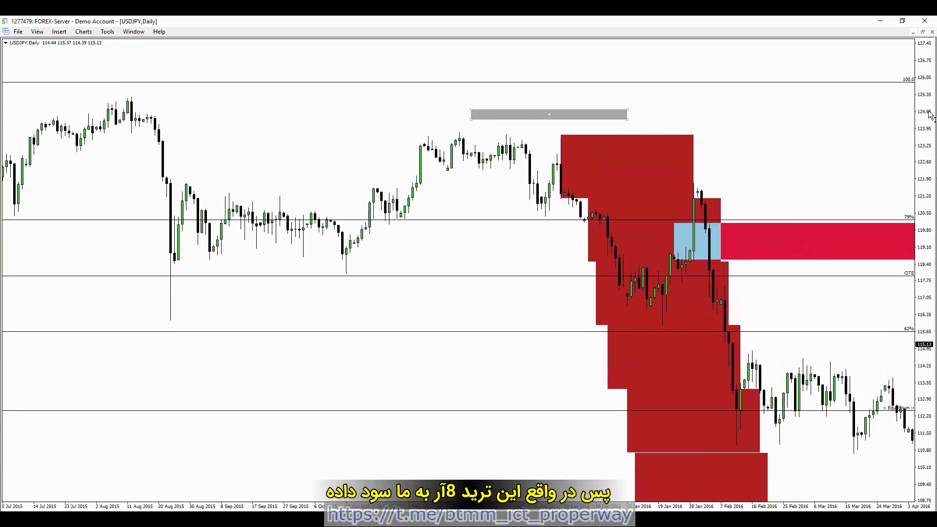
left_click_drag(928, 161, 929, 109)
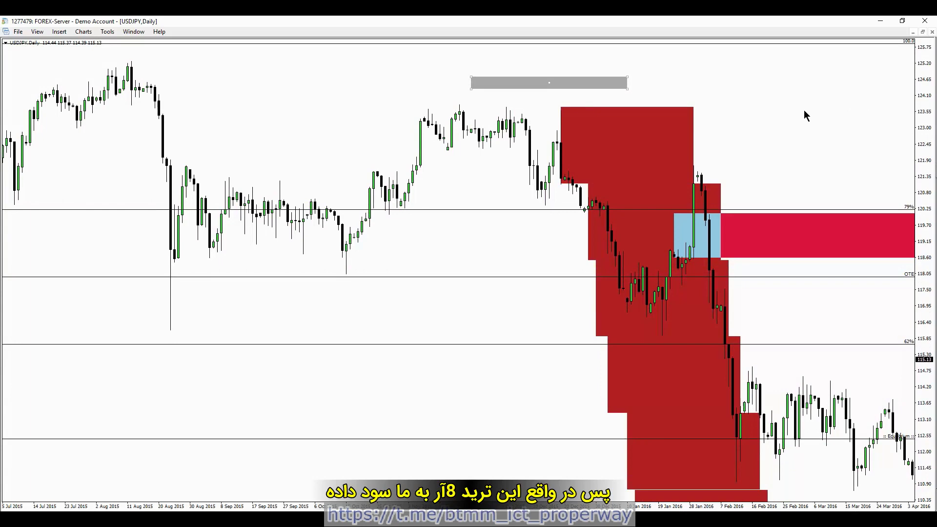
Step: Zoom out to show the rally into January 2017 and delete the bottom red box and grey bar
scroll(762, 114, "down", 5)
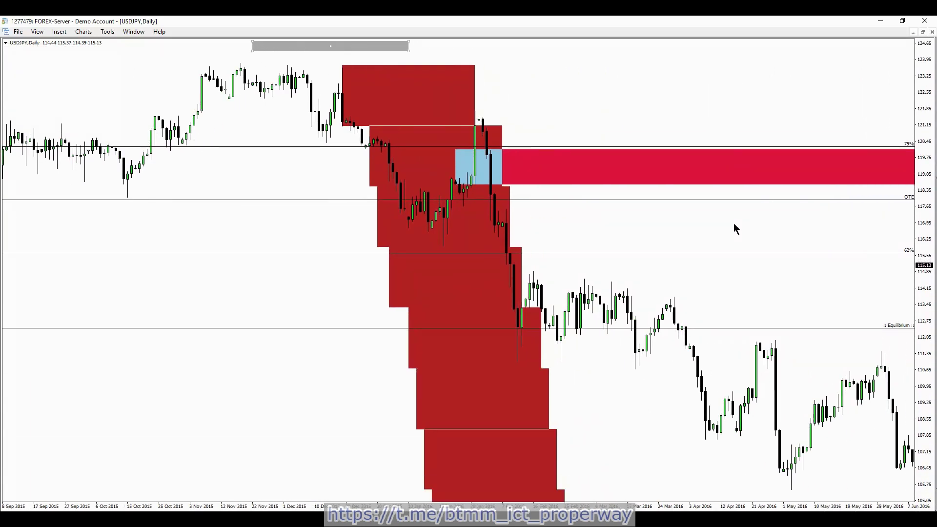
key("minus")
scroll(518, 326, "up", 2)
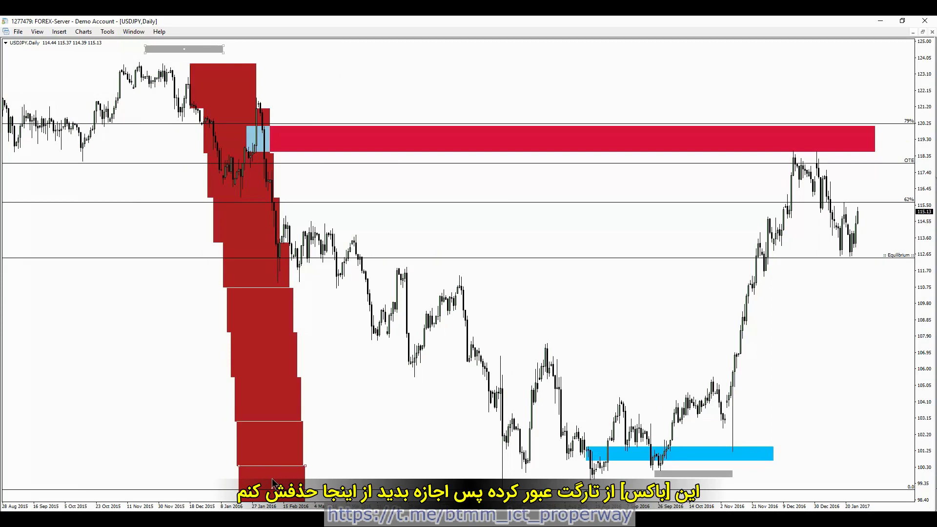
key("Delete")
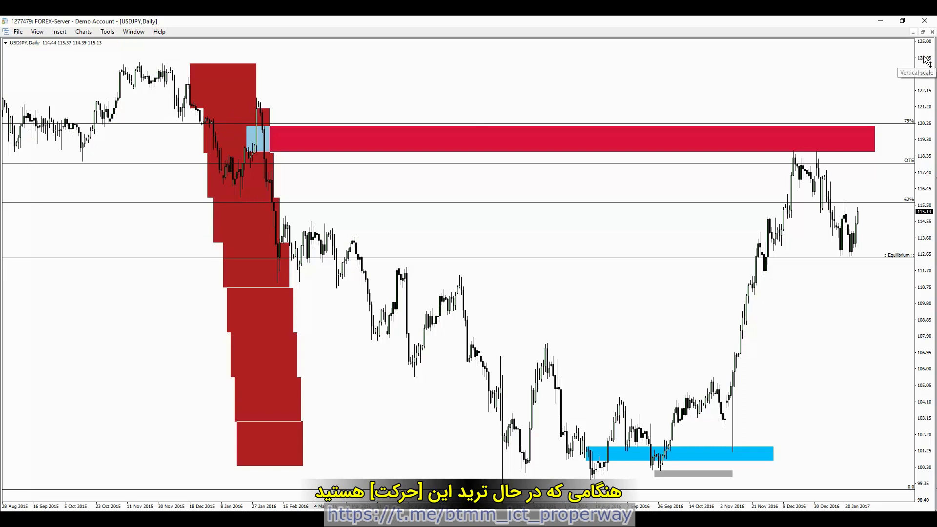
Step: Copy the grey range bar and step it down the sell-off to about 106.3 in mid-2016
left_click_drag(922, 69, 930, 43)
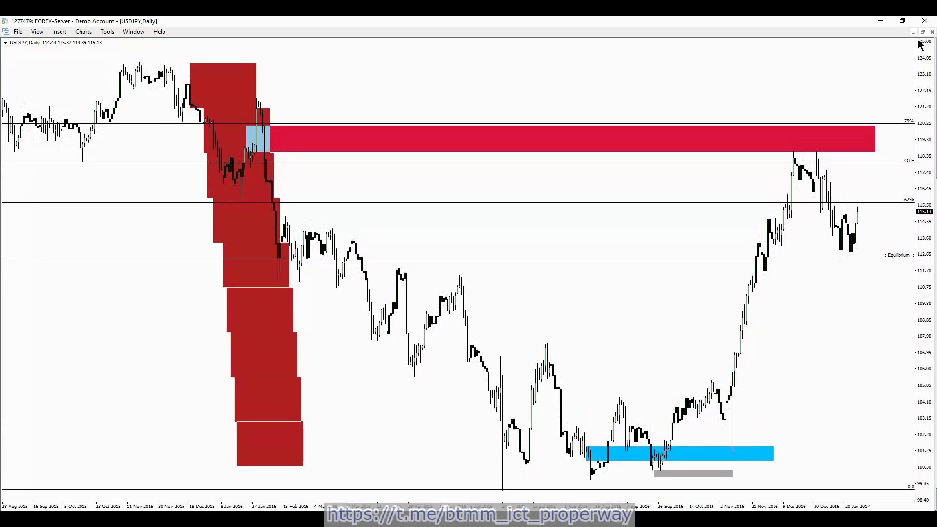
left_click_drag(146, 287, 267, 289)
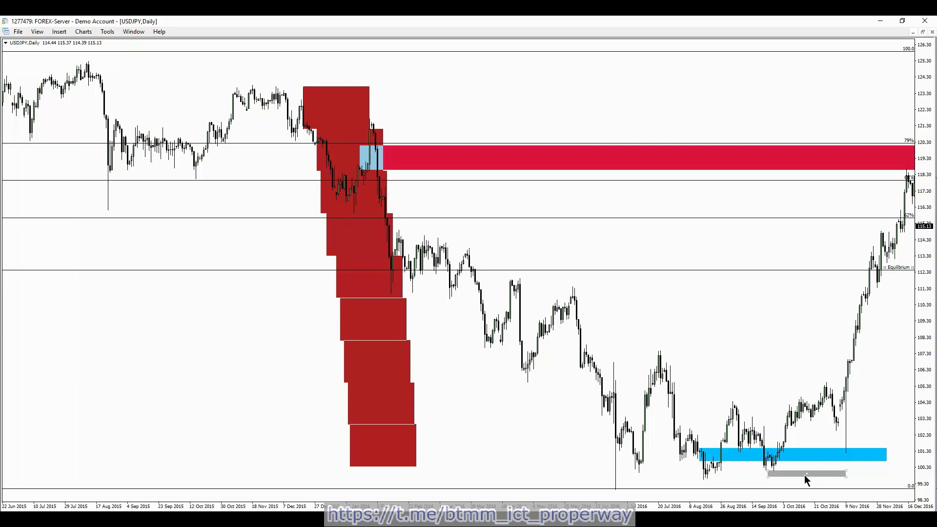
left_click_drag(805, 475, 683, 319)
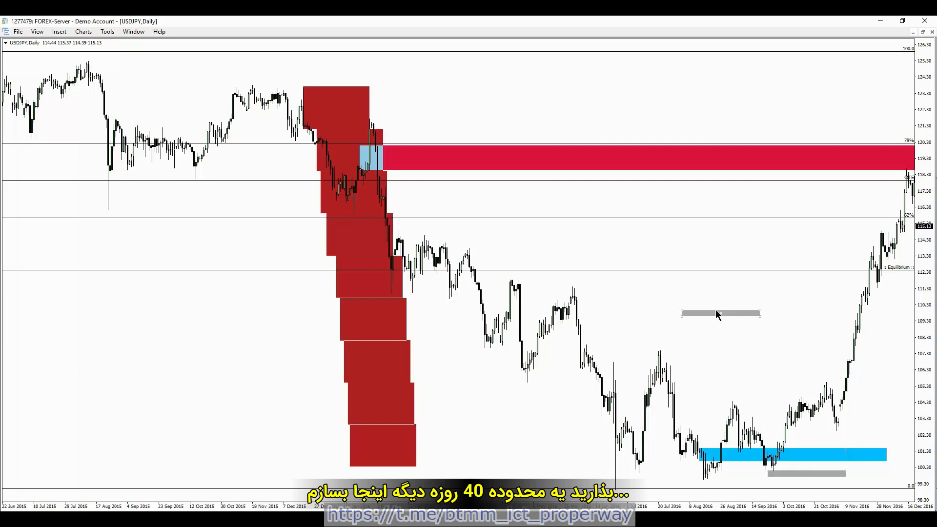
left_click_drag(722, 312, 379, 206)
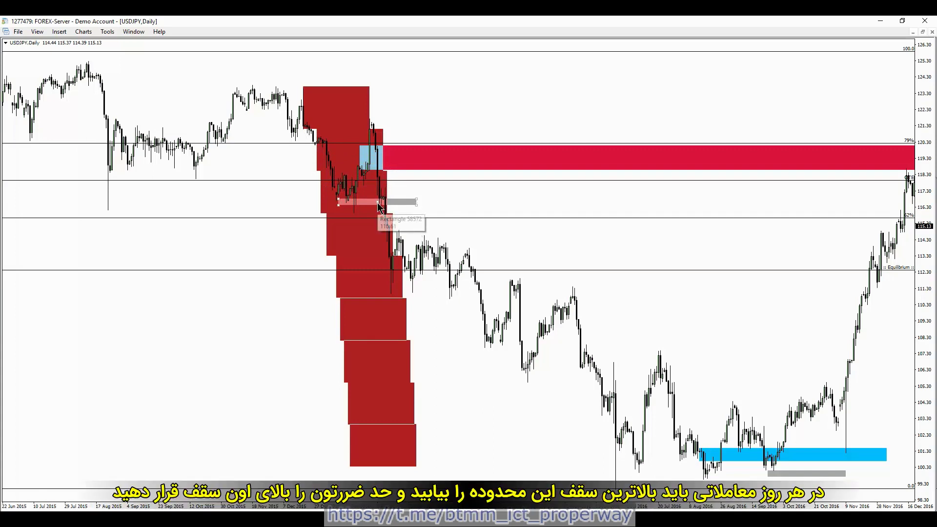
left_click_drag(380, 207, 483, 282)
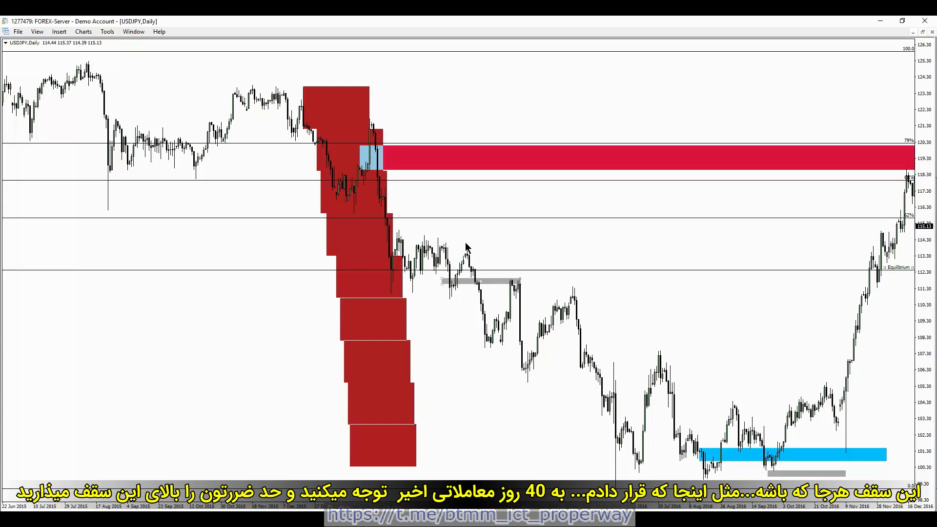
left_click_drag(478, 283, 536, 292)
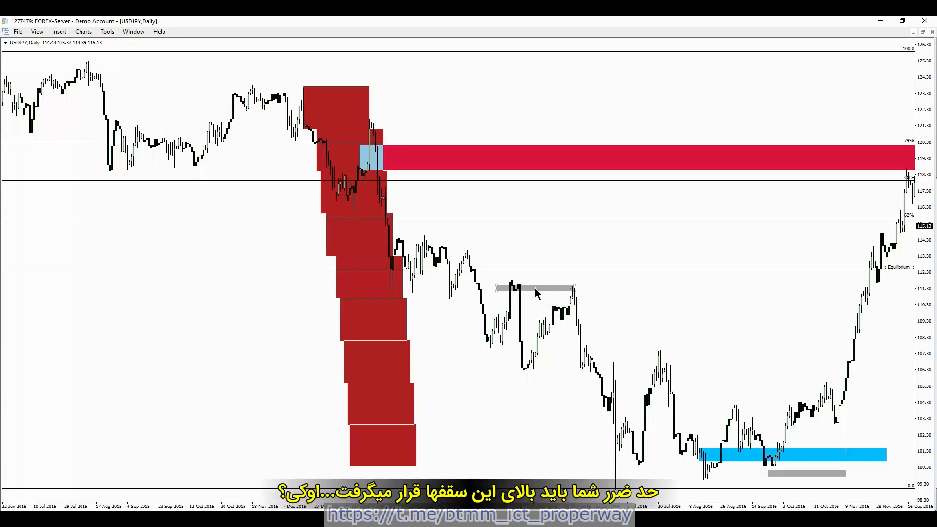
left_click_drag(535, 288, 610, 371)
left_click_drag(613, 421, 574, 366)
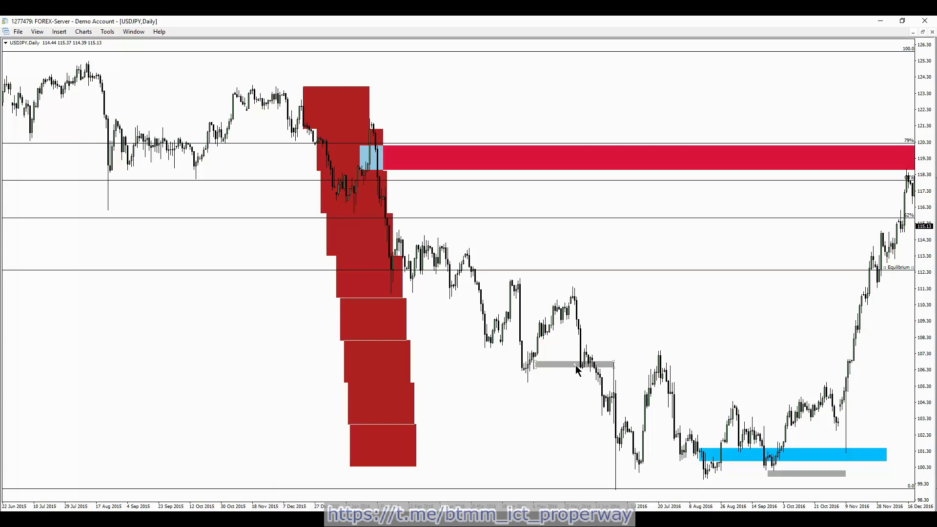
scroll(749, 335, "down", 5)
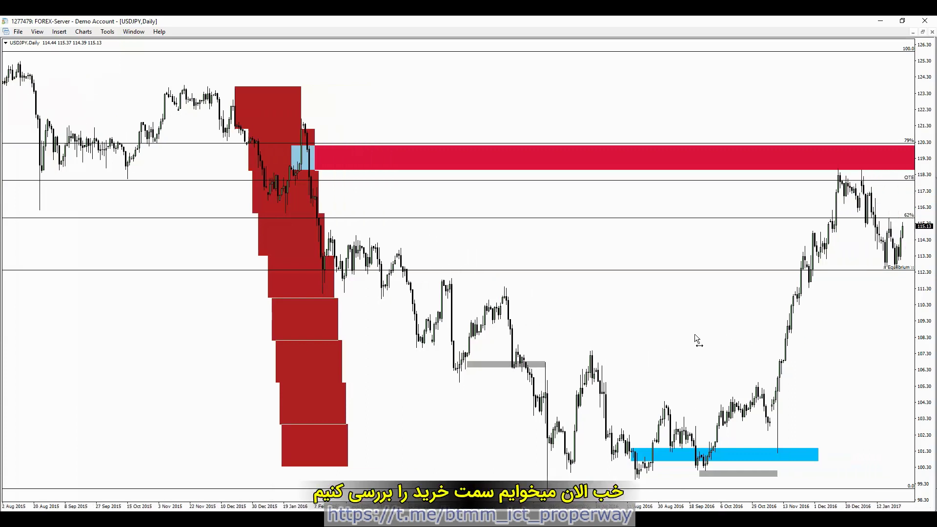
Step: Zoom into the 2016 rally and lift the grey bar from under the blue zone to about 108.9
left_click_drag(754, 339, 634, 346)
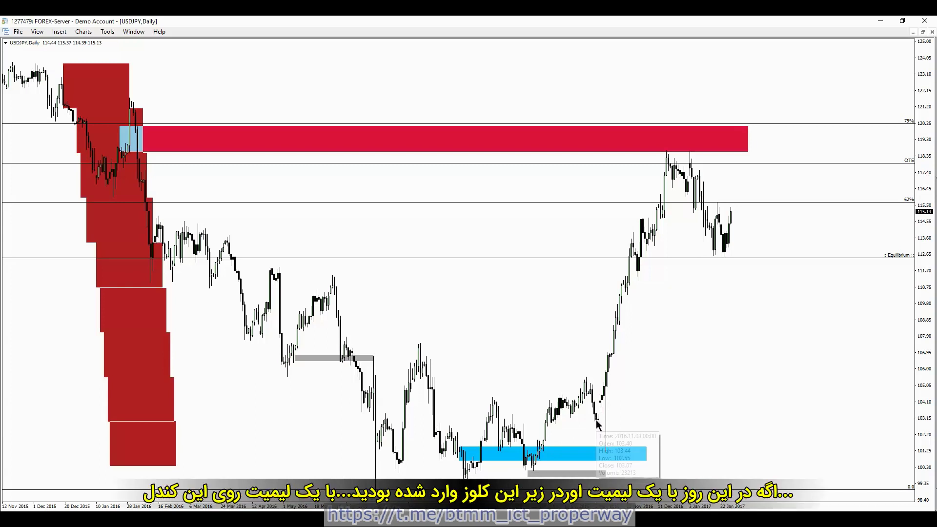
key("plus")
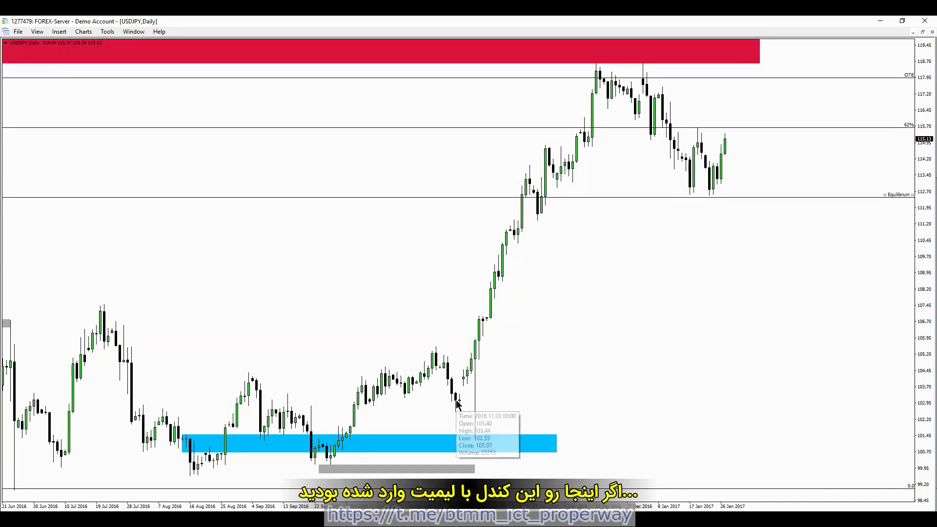
mouse_move(462, 408)
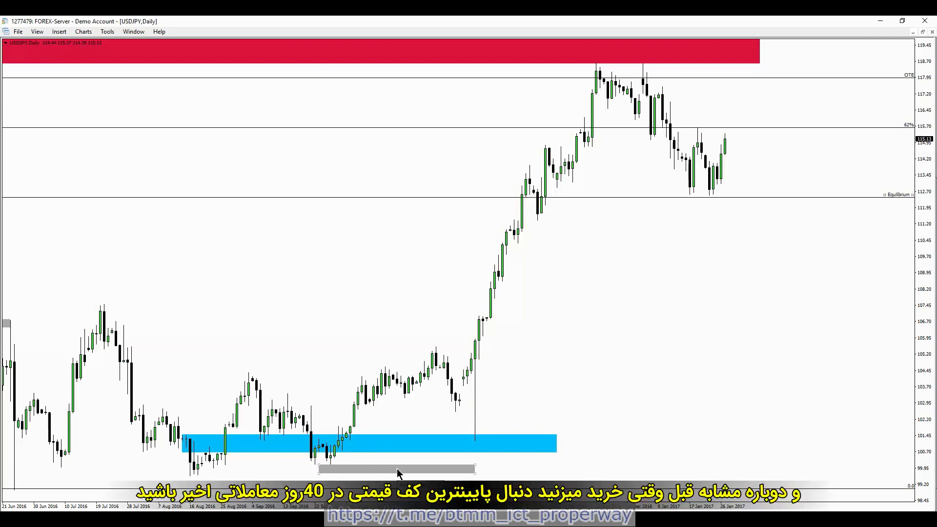
left_click_drag(397, 469, 424, 283)
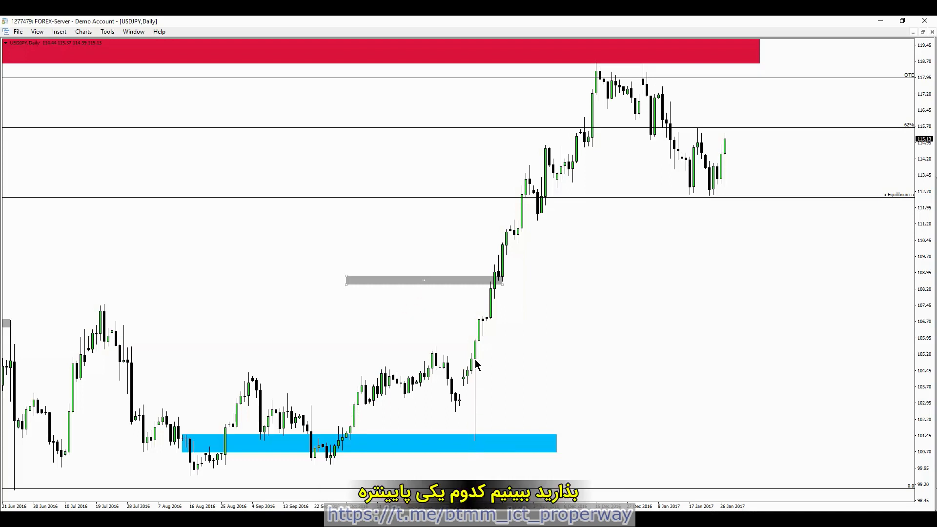
Step: Step the grey range bar up the 2016 rally through about 110.45 to roughly 111.8
mouse_move(476, 345)
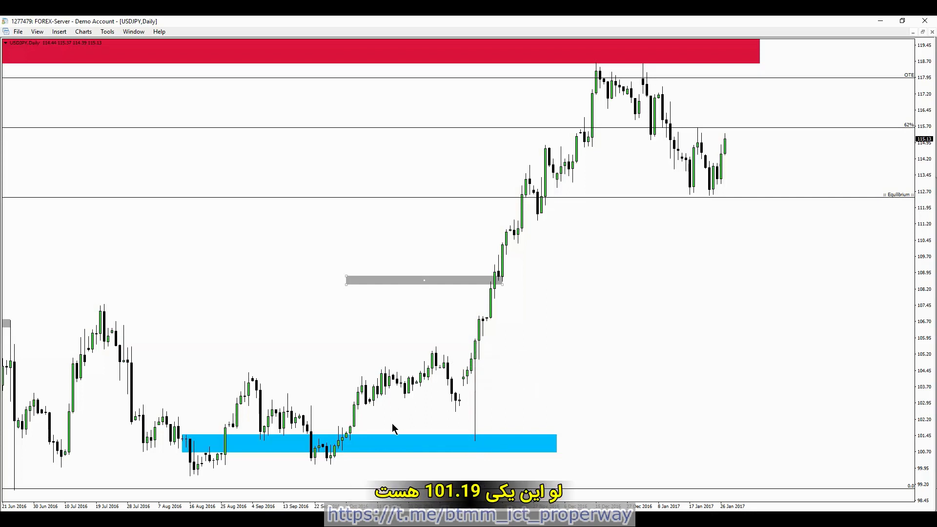
mouse_move(352, 429)
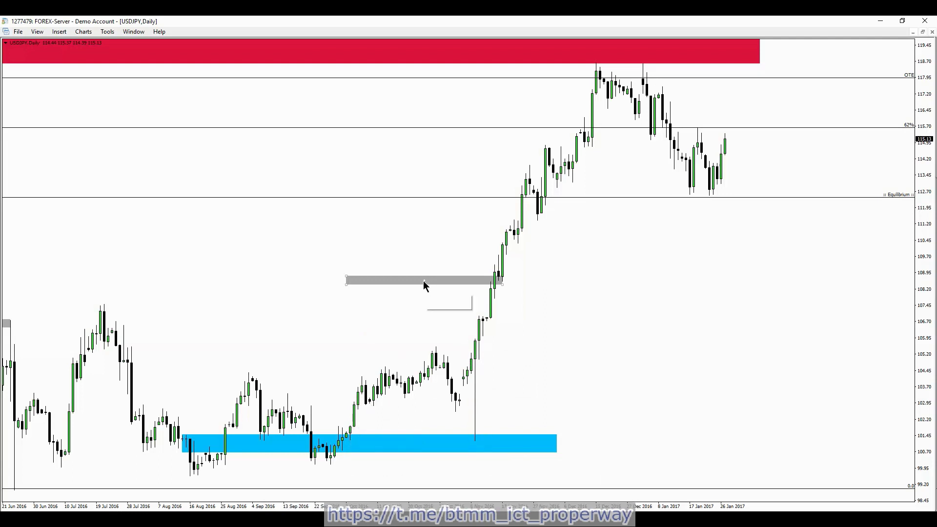
left_click_drag(424, 280, 442, 239)
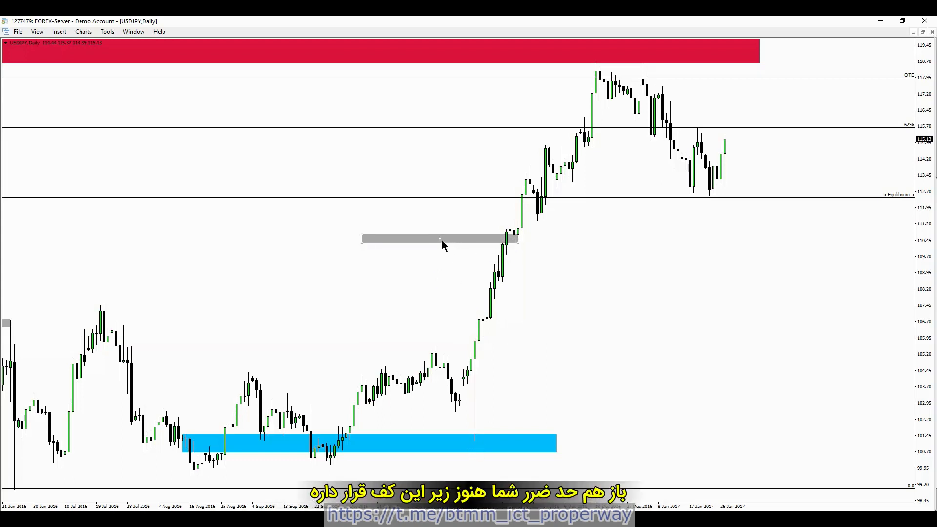
left_click_drag(442, 241, 464, 213)
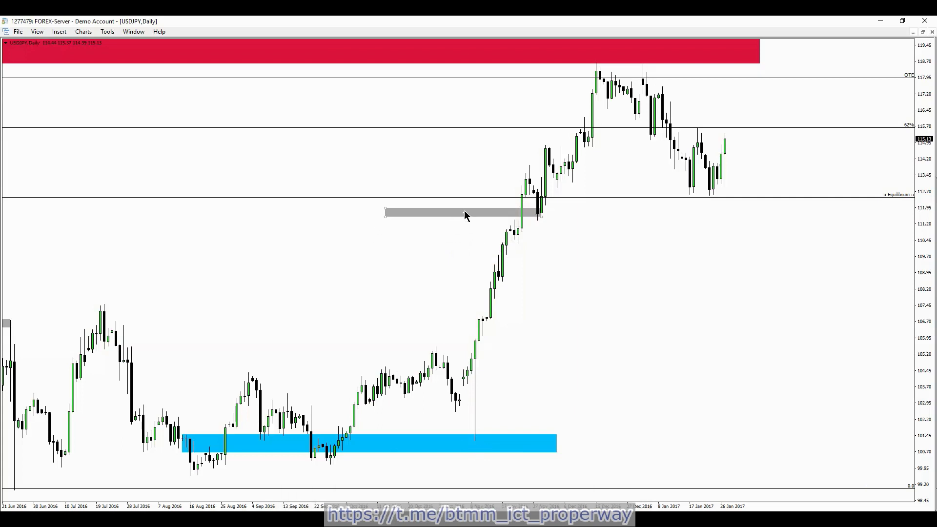
left_click_drag(464, 212, 494, 172)
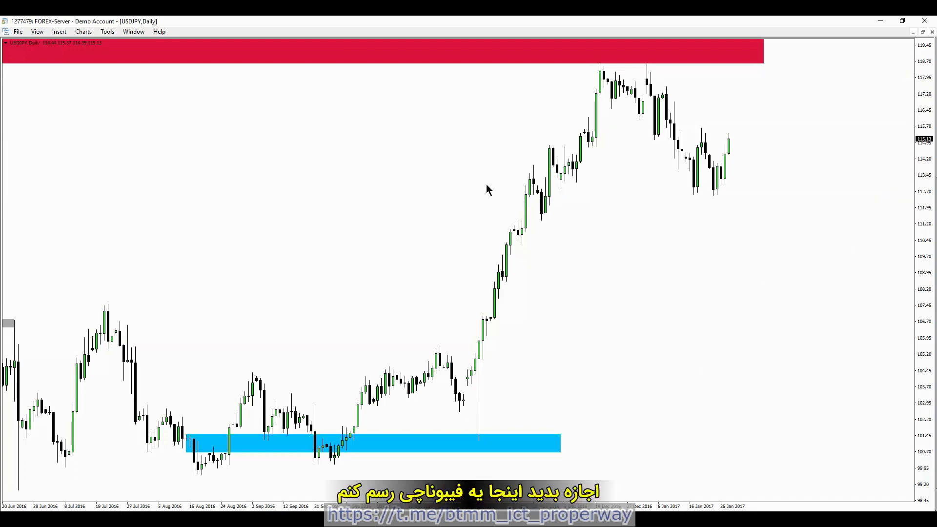
Step: Draw a Fibonacci retracement from the mid-2016 low to the December 2016 peak
left_click(61, 31)
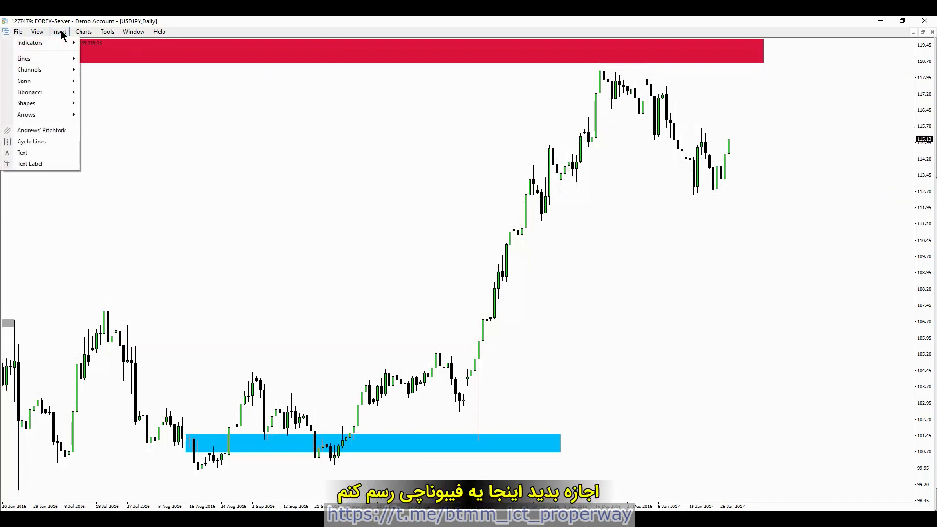
mouse_move(61, 92)
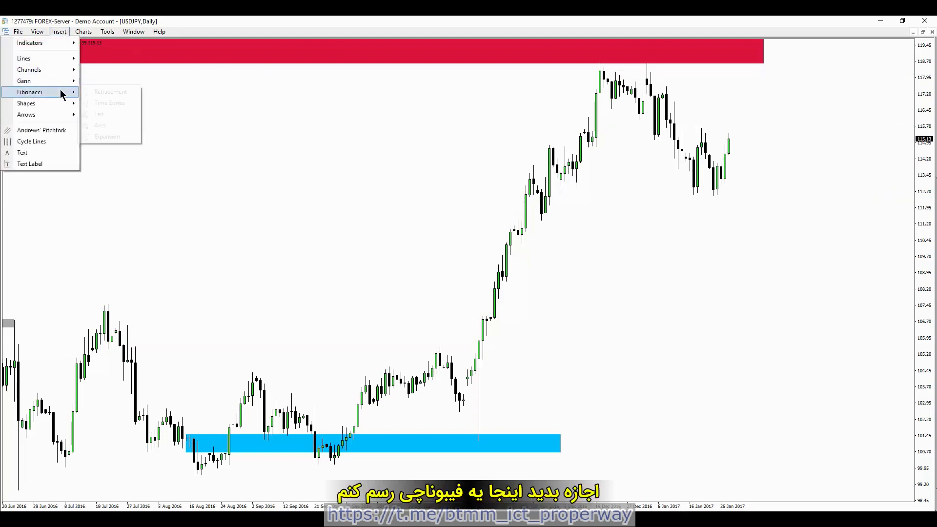
left_click(95, 92)
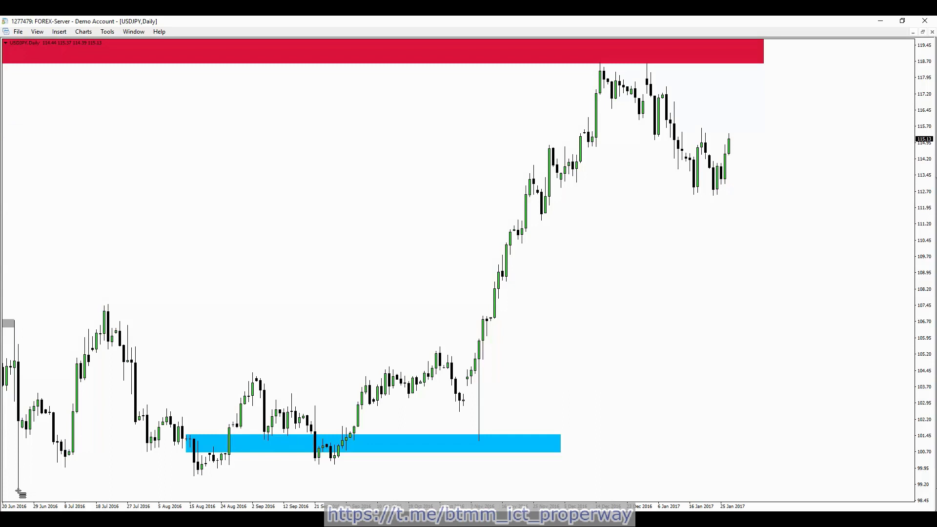
left_click_drag(18, 489, 318, 64)
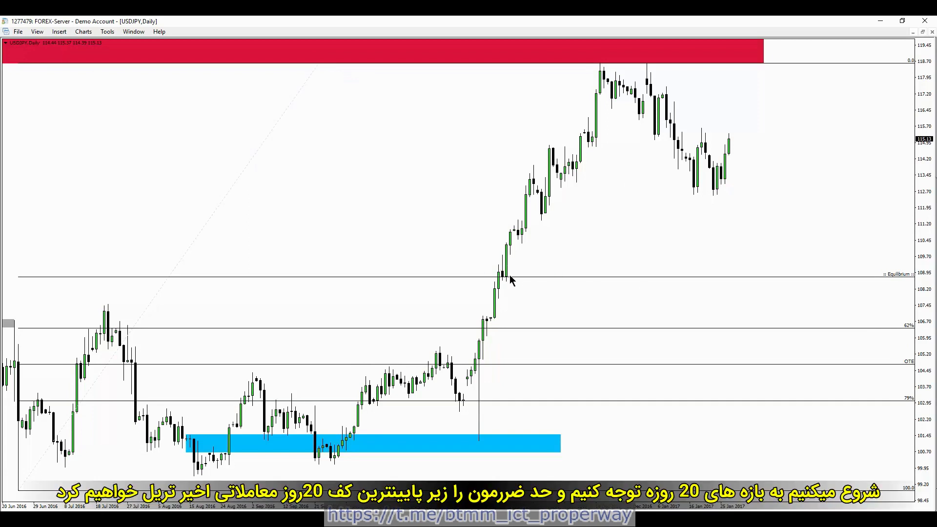
Step: Draw a thin dark-red rectangle range bar on the Equilibrium level
left_click(60, 32)
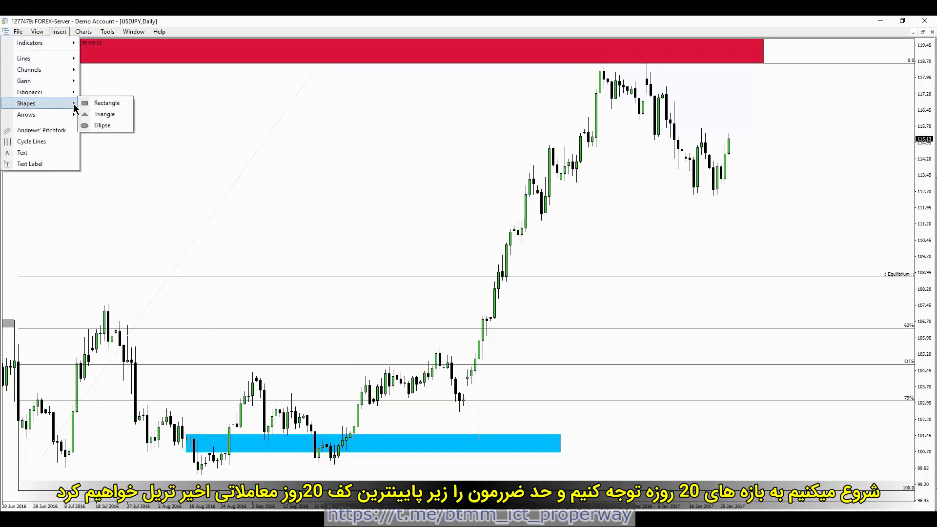
left_click(85, 103)
mouse_move(322, 161)
left_mouse_down()
mouse_move(402, 165)
mouse_move(485, 276)
mouse_move(467, 279)
left_mouse_up()
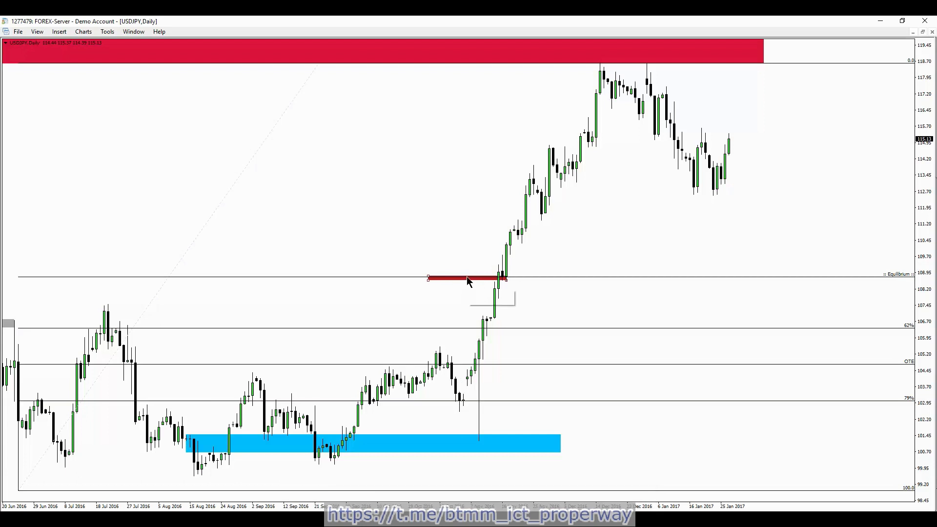
Step: Step the red bar up the rally through 110.6, 111.8 and 113.8 to about 114.5
left_click_drag(467, 276, 482, 236)
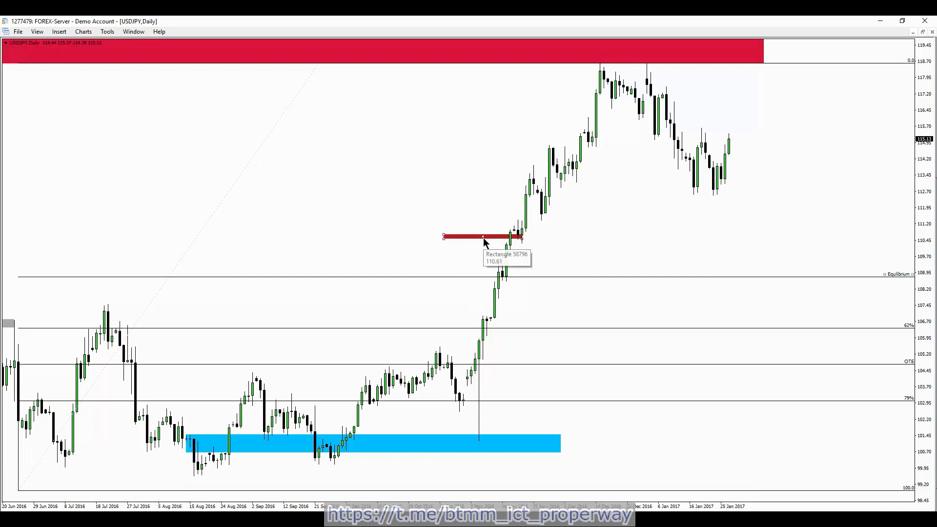
left_click_drag(483, 238, 506, 215)
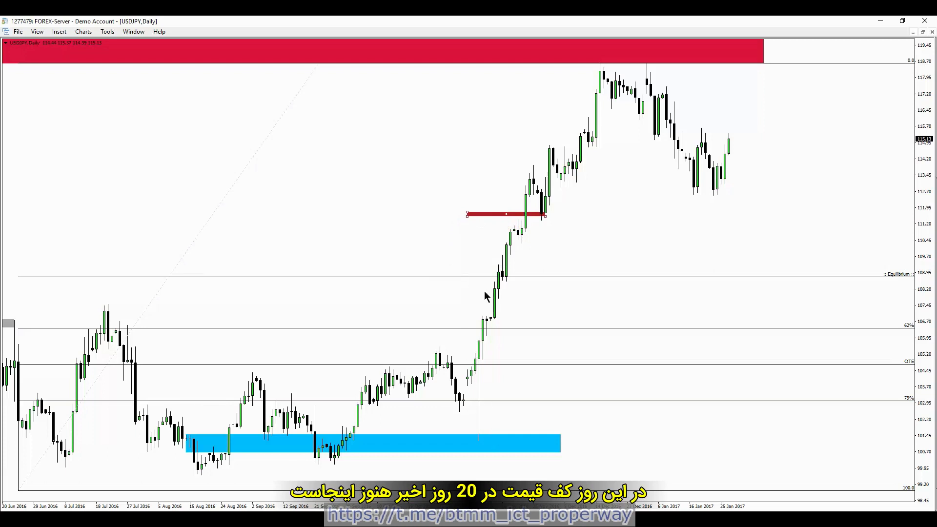
left_click_drag(510, 216, 541, 171)
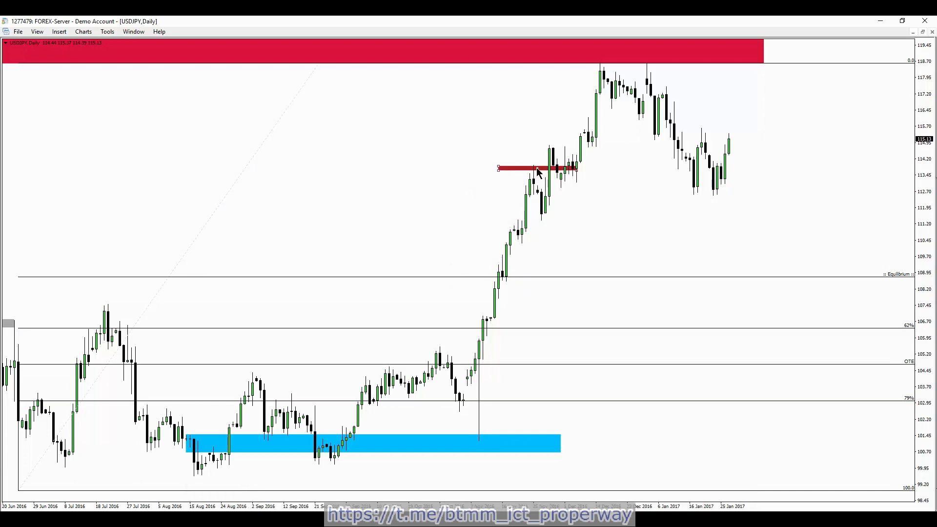
left_click_drag(540, 168, 556, 147)
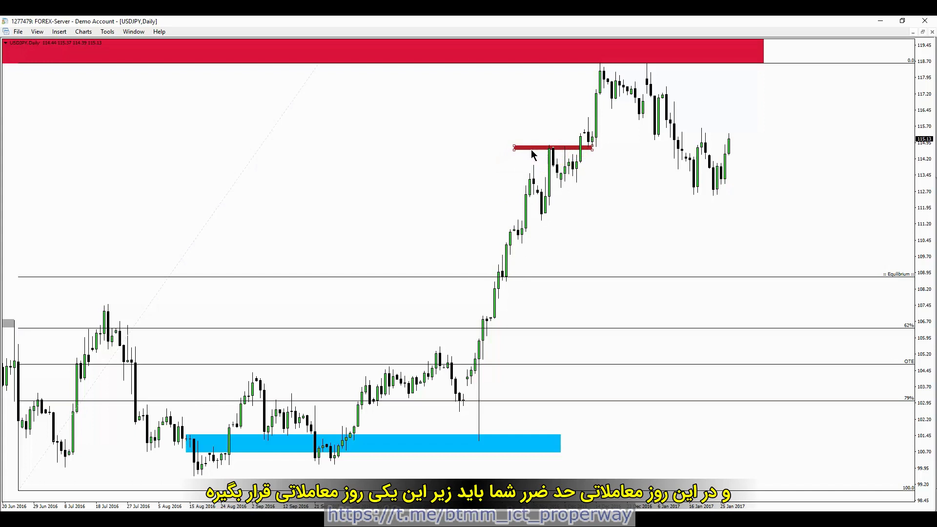